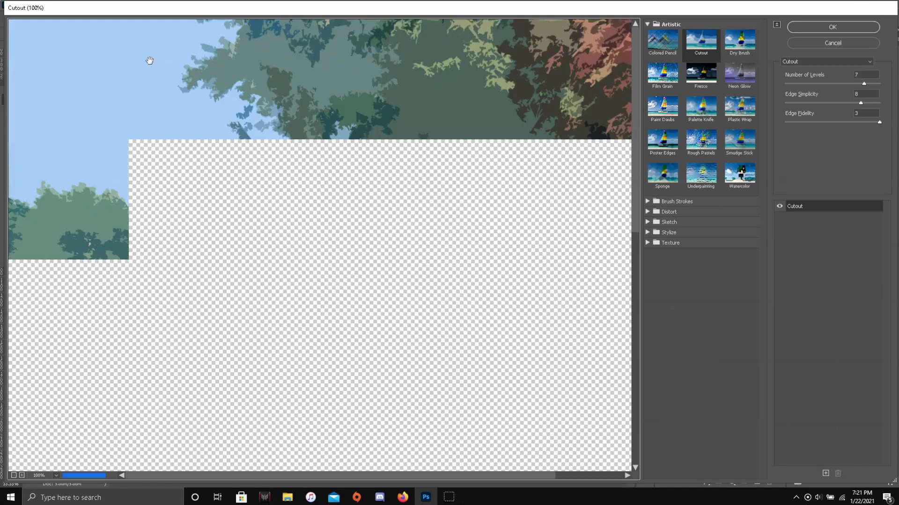
Preview the Colored Pencil, Fresco and Palette Knife filters on the street photo and return to Cutout.
scroll(281, 220, down, 5)
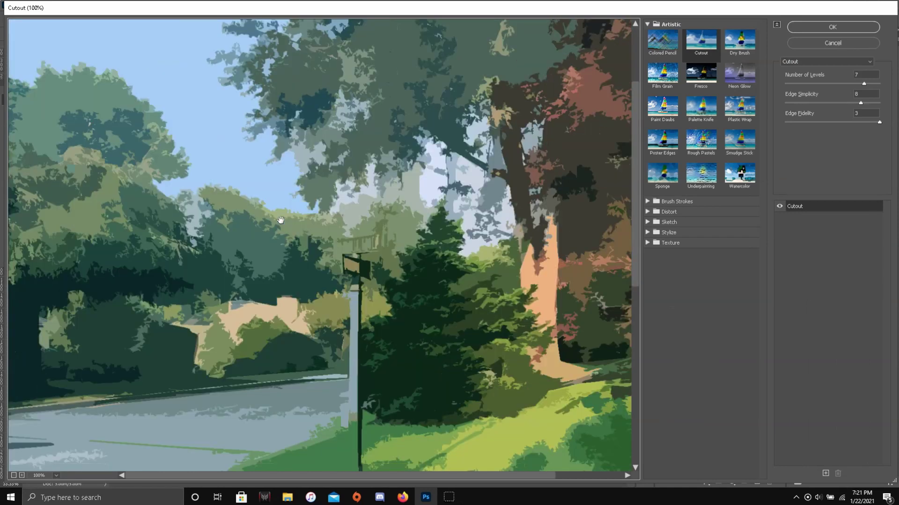
scroll(373, 221, down, 2)
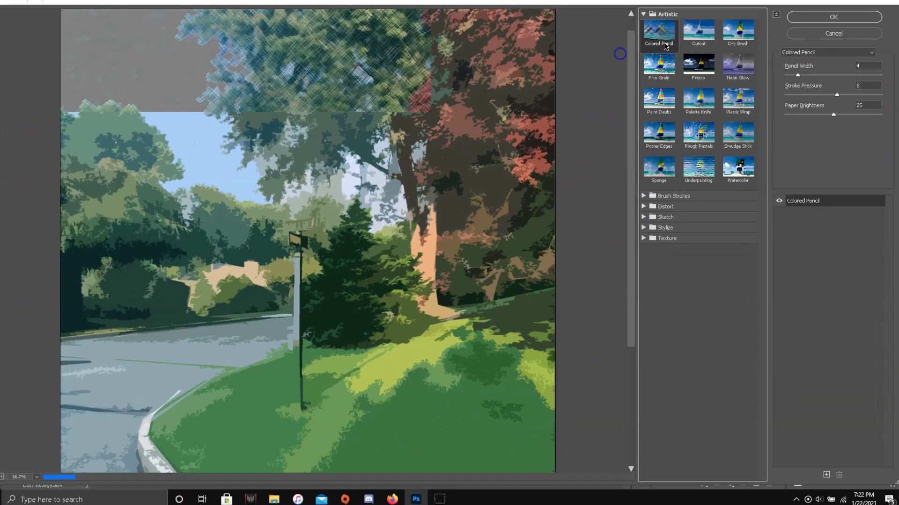
click(611, 72)
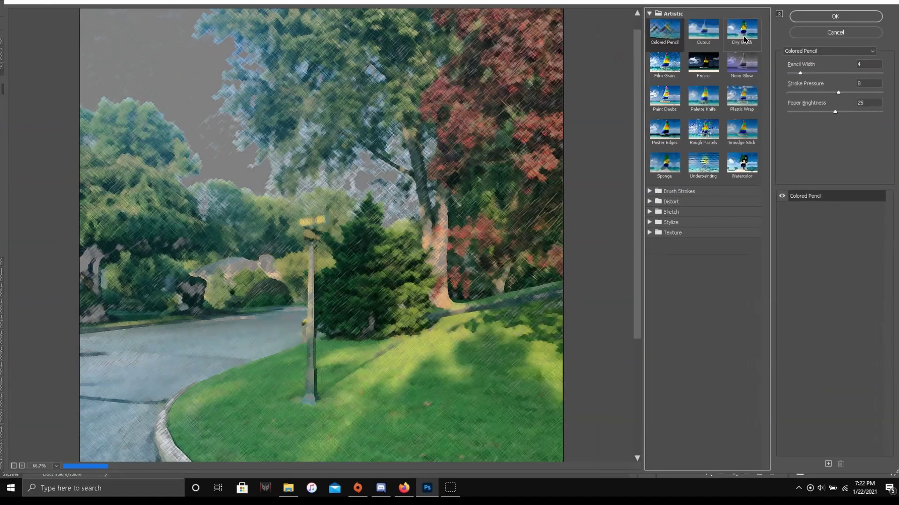
click(715, 68)
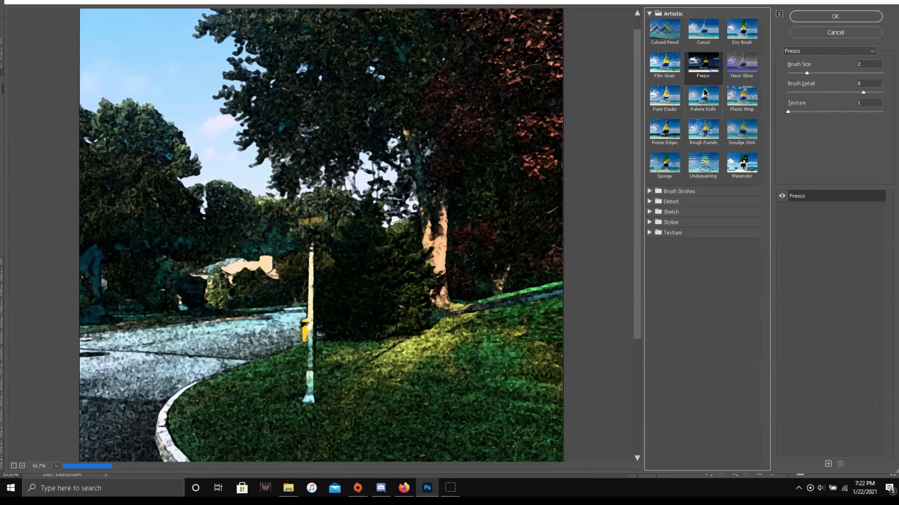
click(703, 103)
click(709, 33)
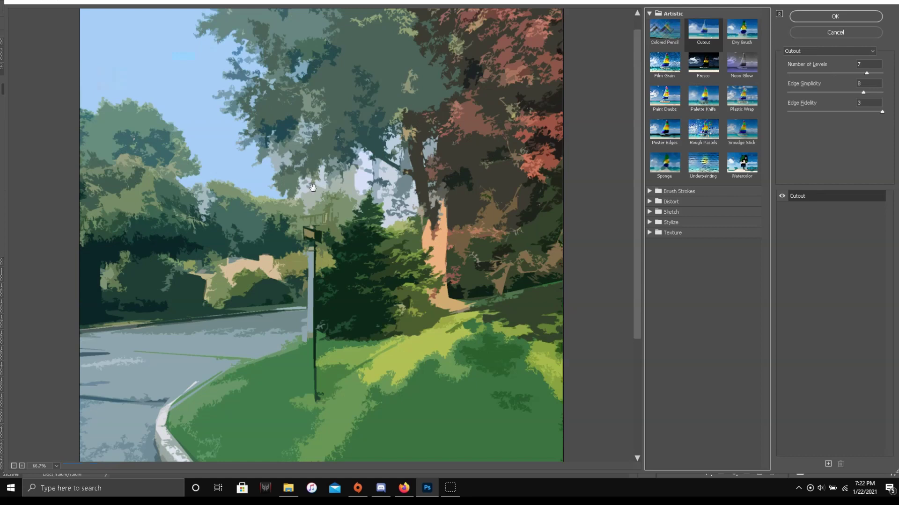
Examine the Cutout effect up close on the signpost, trees and house, and compare it with the Sponge and Colored Pencil filters.
ctrl+click(342, 206)
ctrl+click(343, 206)
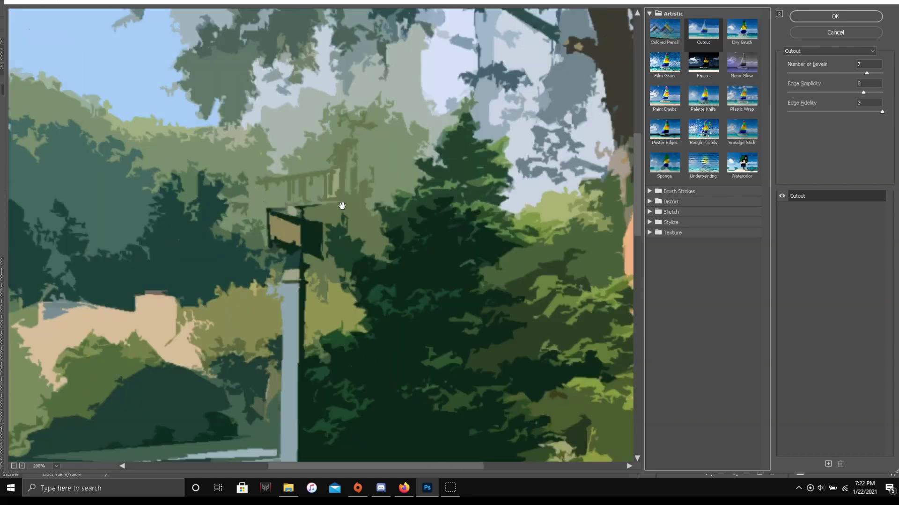
drag(365, 467, 243, 454)
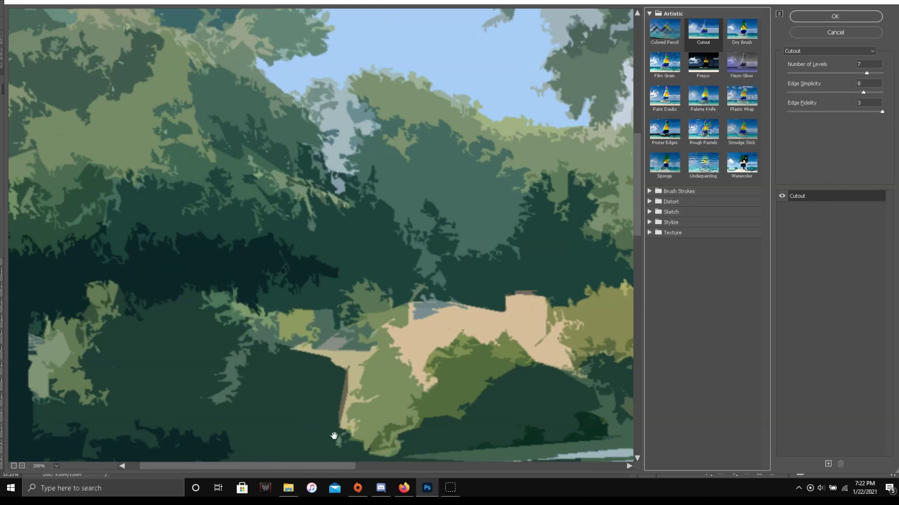
drag(632, 166, 622, 232)
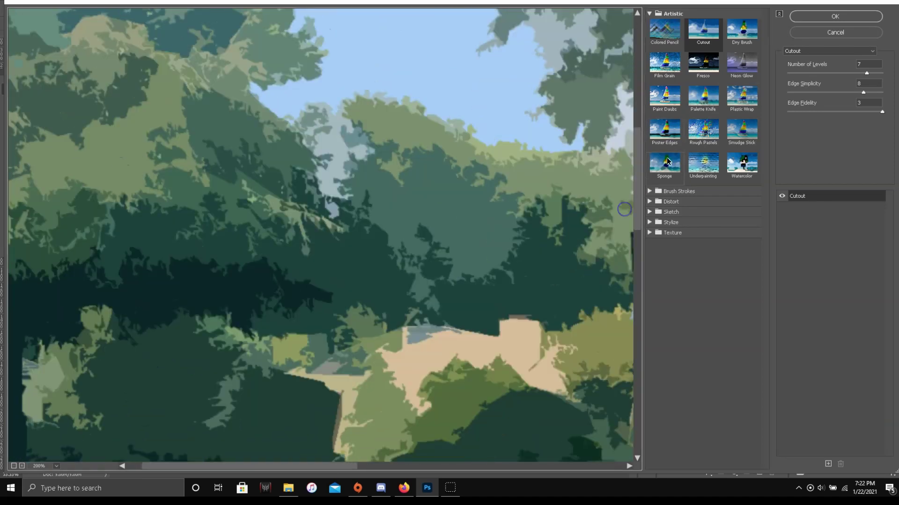
alt+click(515, 212)
alt+click(515, 212)
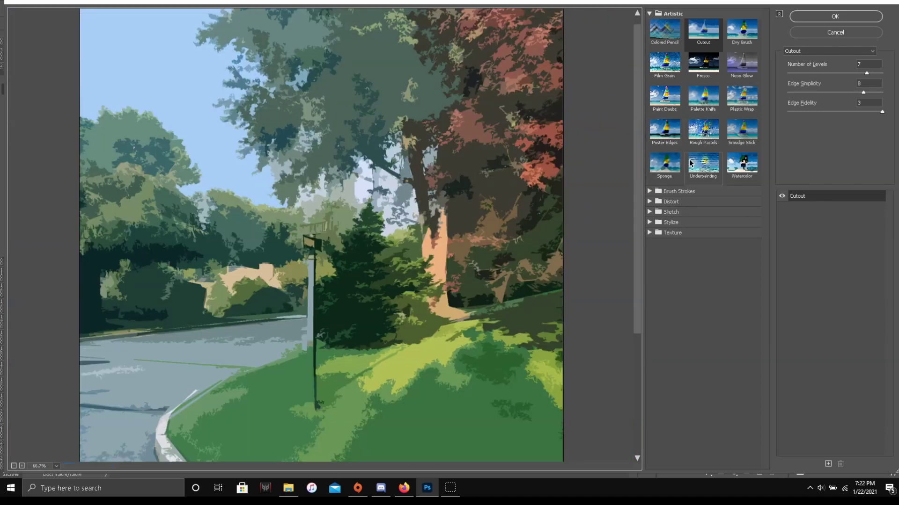
click(690, 163)
click(664, 163)
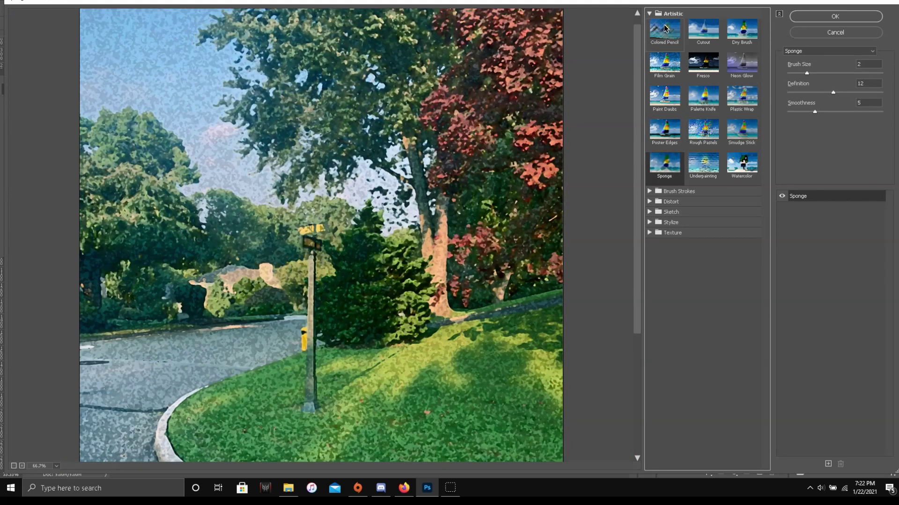
click(666, 28)
click(696, 31)
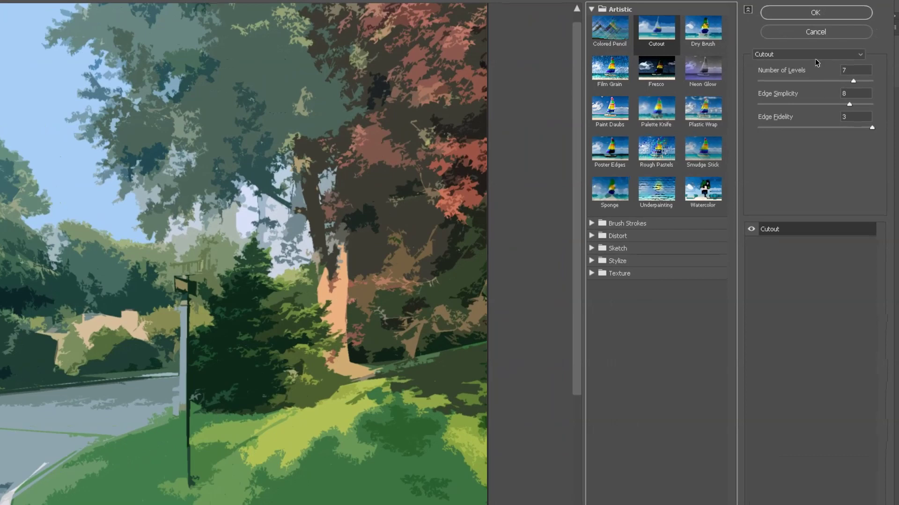
Try low and high Number of Levels values for the Cutout filter and set it to 8.
click(871, 81)
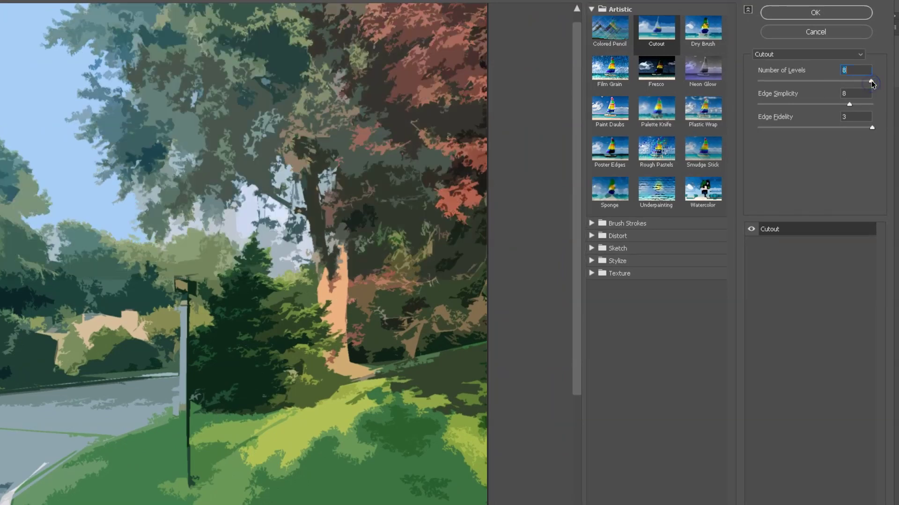
scroll(462, 258, down, 1)
scroll(461, 257, down, 3)
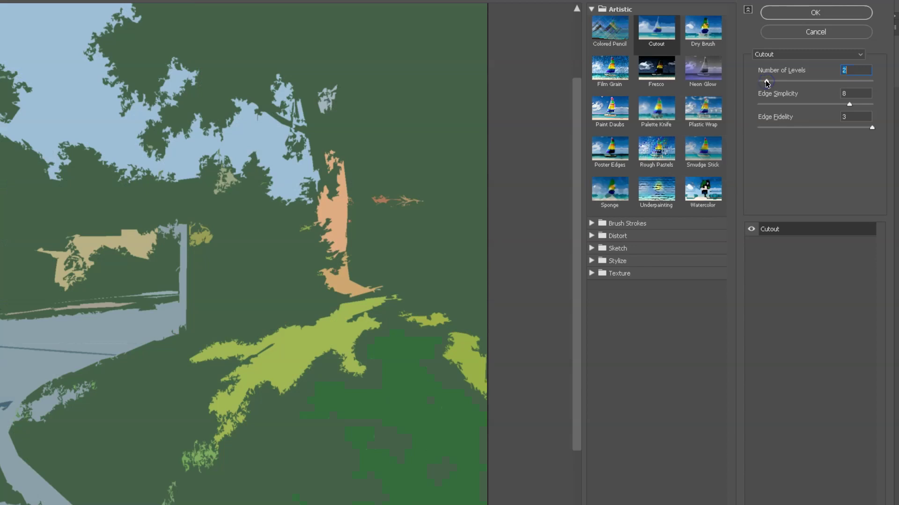
drag(766, 82, 892, 50)
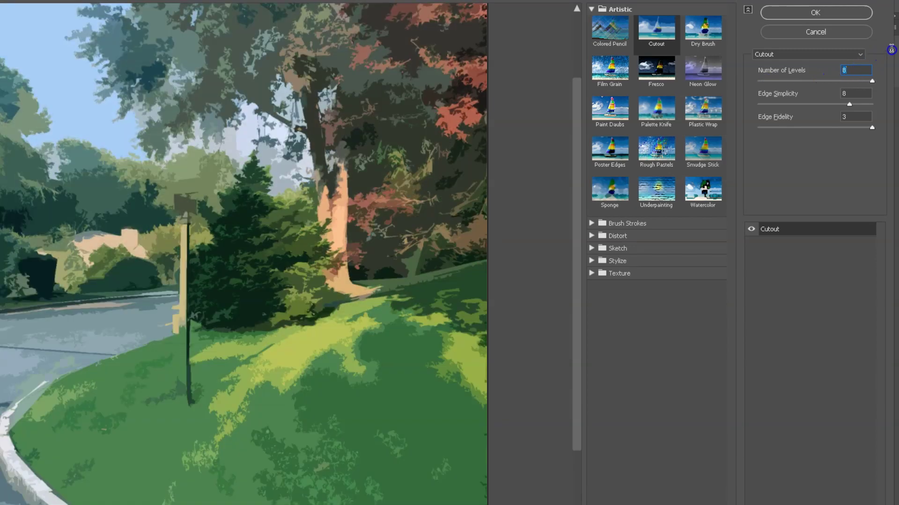
Set Edge Simplicity to 6 and Edge Fidelity to 2, and apply the Cutout filter to the photo.
drag(850, 106, 821, 103)
drag(823, 135, 789, 118)
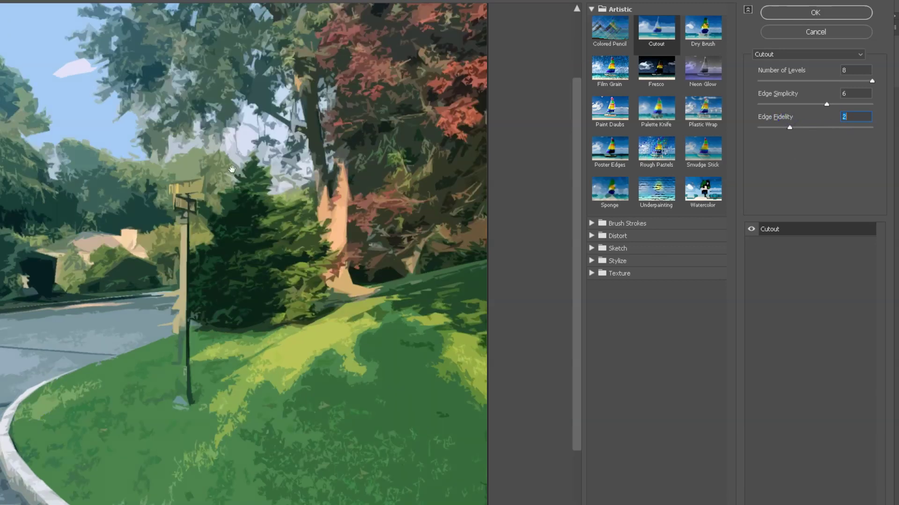
mouse_move(789, 132)
mouse_down()
mouse_move(775, 130)
mouse_move(796, 131)
mouse_up()
click(822, 13)
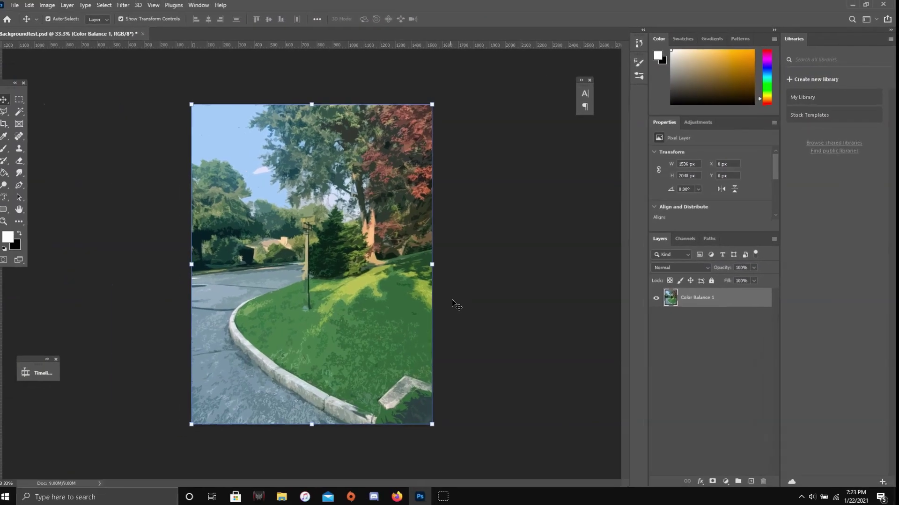
key(ctrl+plus)
key(ctrl+plus)
key(ctrl+plus)
key(ctrl+plus)
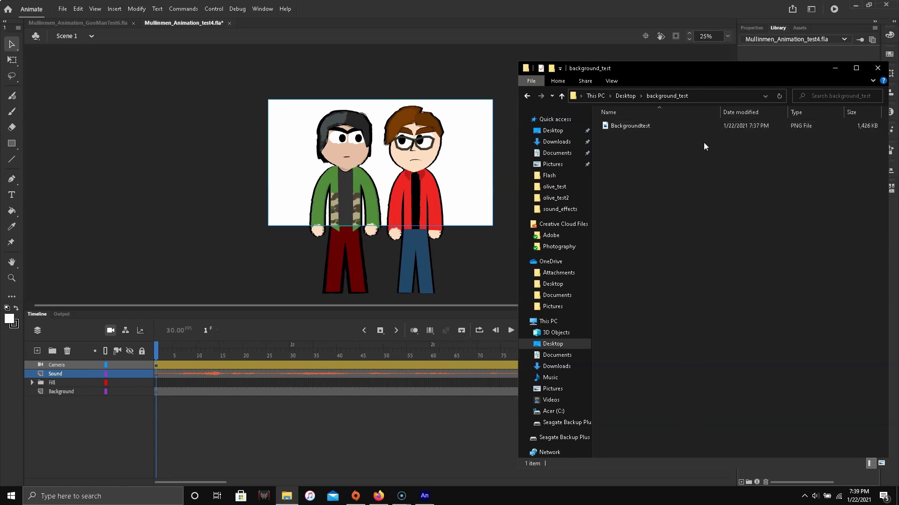
Switch to Animate, place the Backgroundtest PNG from the background_test folder on the stage, and enlarge and reposition it behind the characters.
double_click(669, 127)
drag(697, 124, 475, 176)
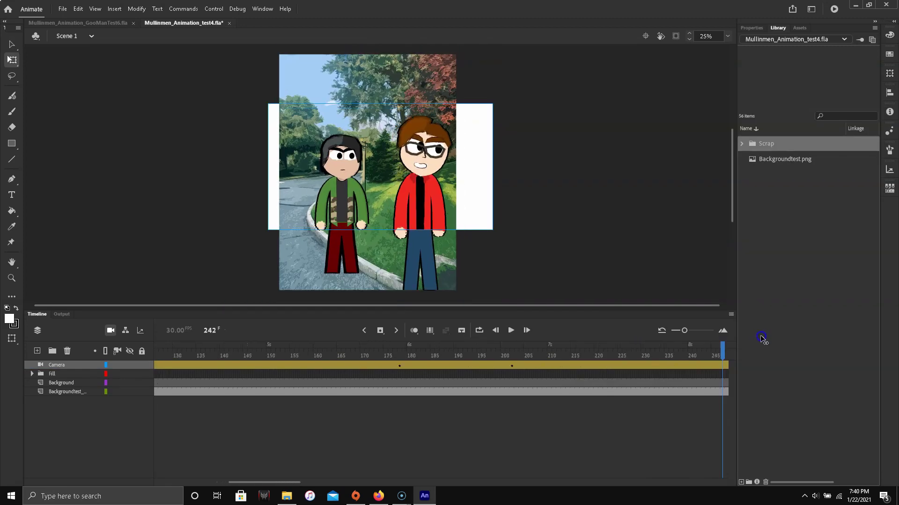
click(331, 286)
drag(278, 292, 210, 330)
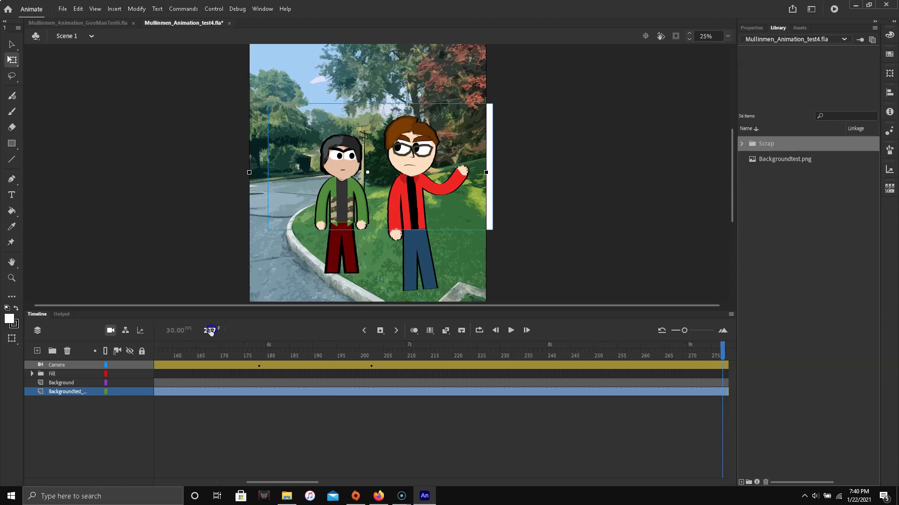
drag(304, 279, 327, 263)
click(544, 233)
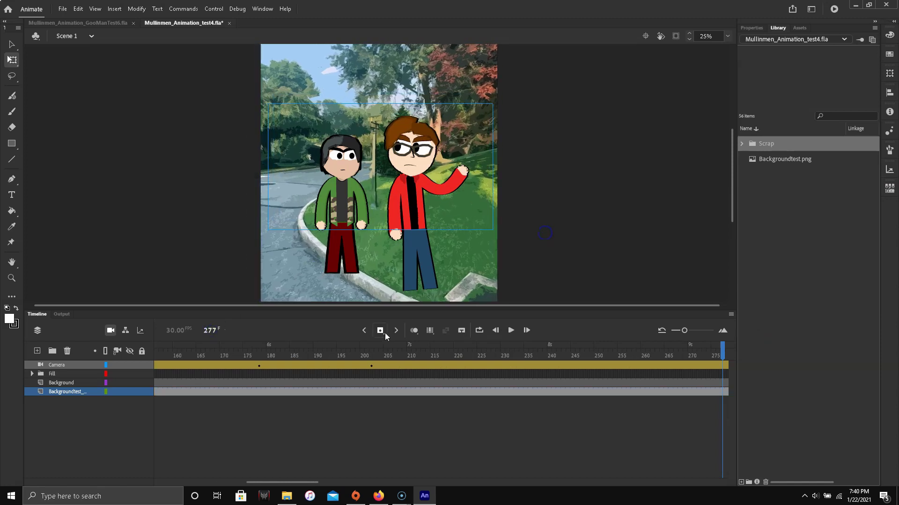
Trace the background bitmap at frame 26 with color threshold 10, minimum area 20 pixels, Many Corners and Pixels curve fit.
drag(363, 358, 155, 356)
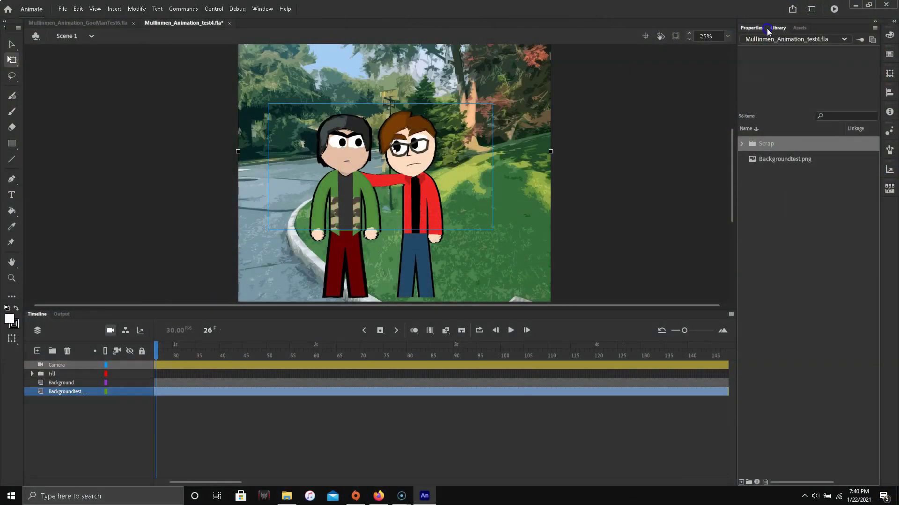
click(753, 28)
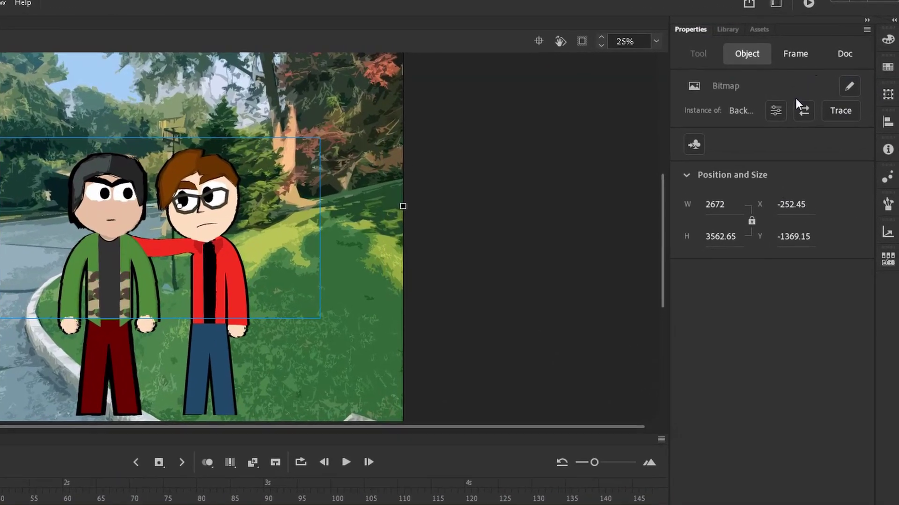
click(834, 110)
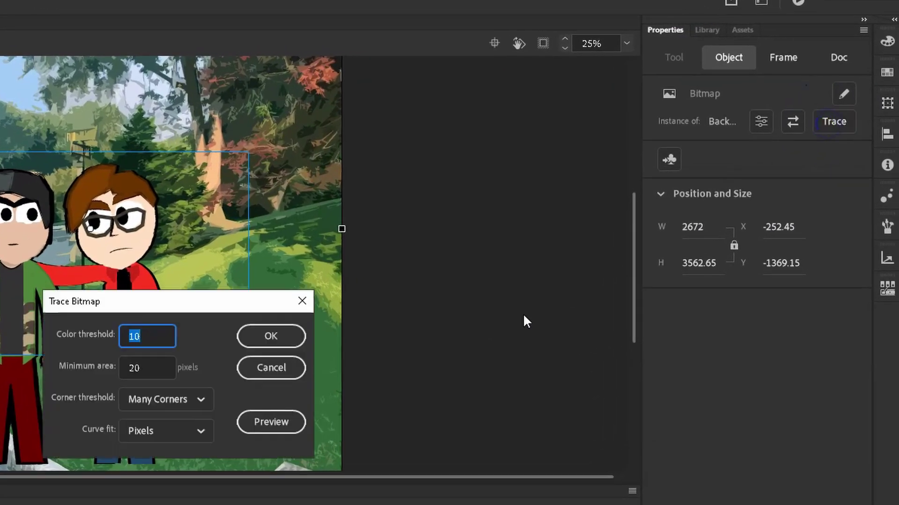
click(256, 339)
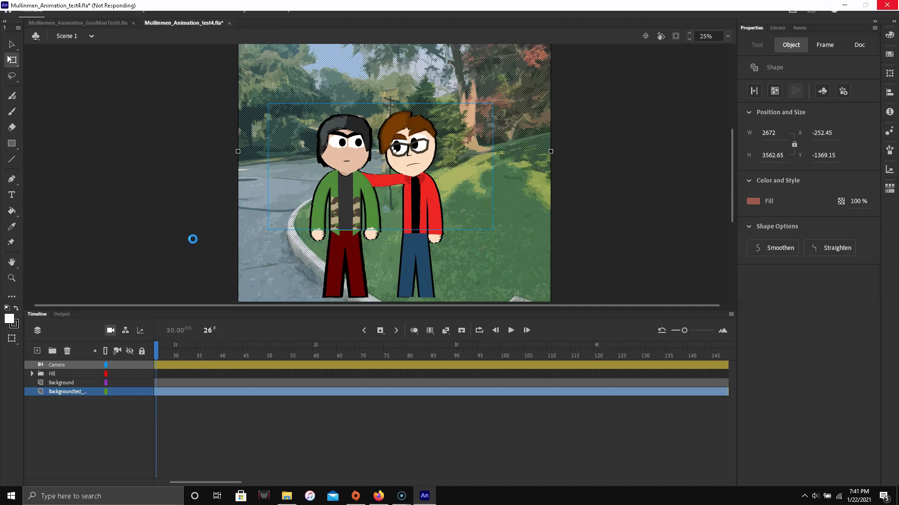
Display the Backgroundtest layer as outlines and inspect the traced paths up close.
click(179, 403)
click(106, 392)
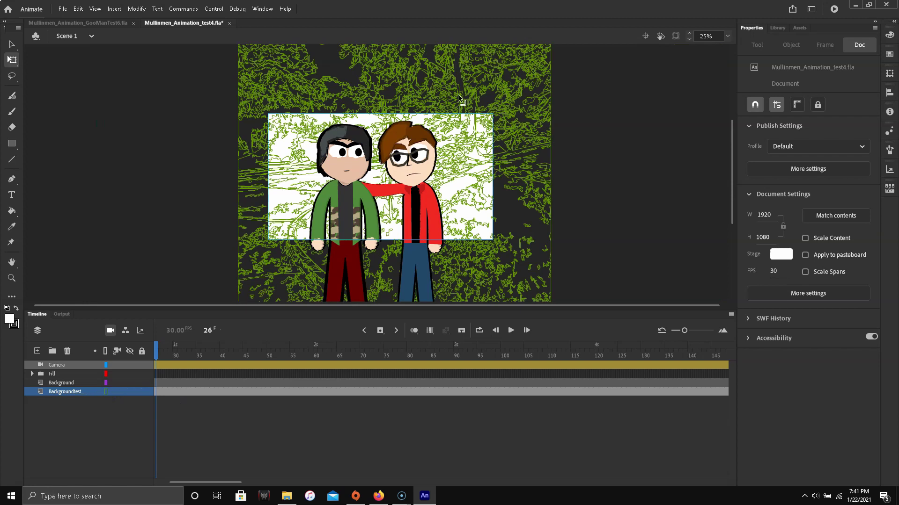
key(ctrl+equal)
key(ctrl+equal)
drag(732, 178, 732, 96)
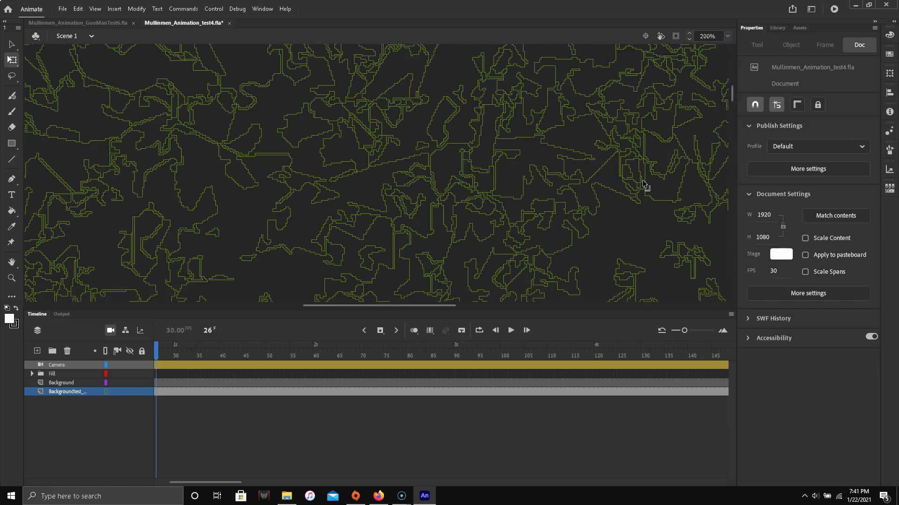
key(ctrl+minus)
key(ctrl+minus)
key(ctrl+minus)
key(ctrl+minus)
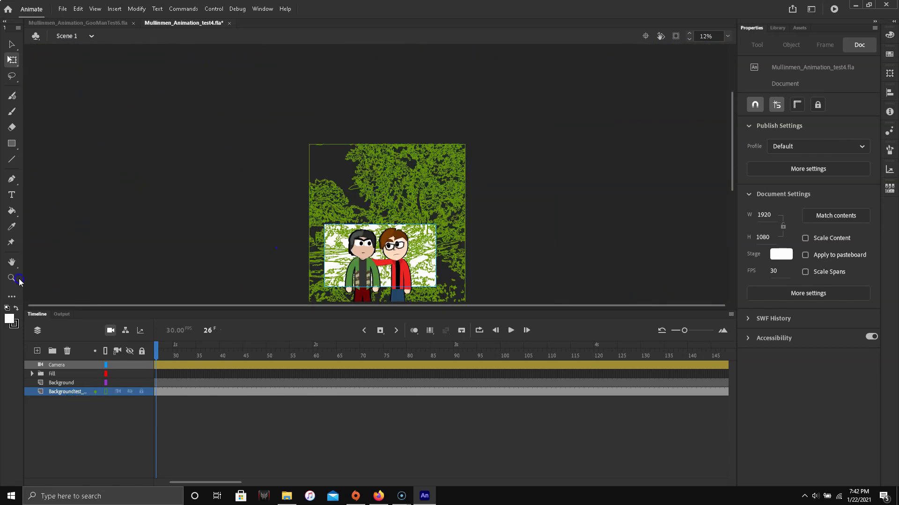
Select the traced background shape on the Backgroundtest layer and activate the Selection tool.
click(340, 220)
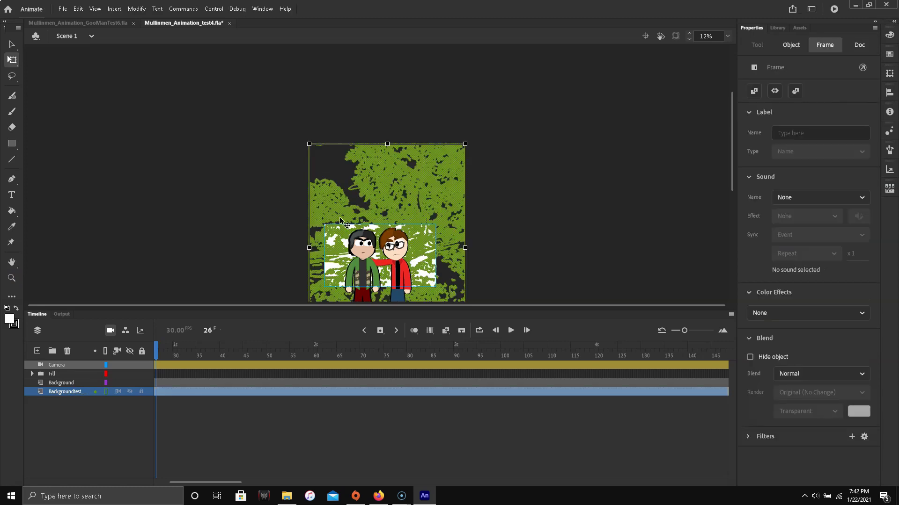
click(10, 47)
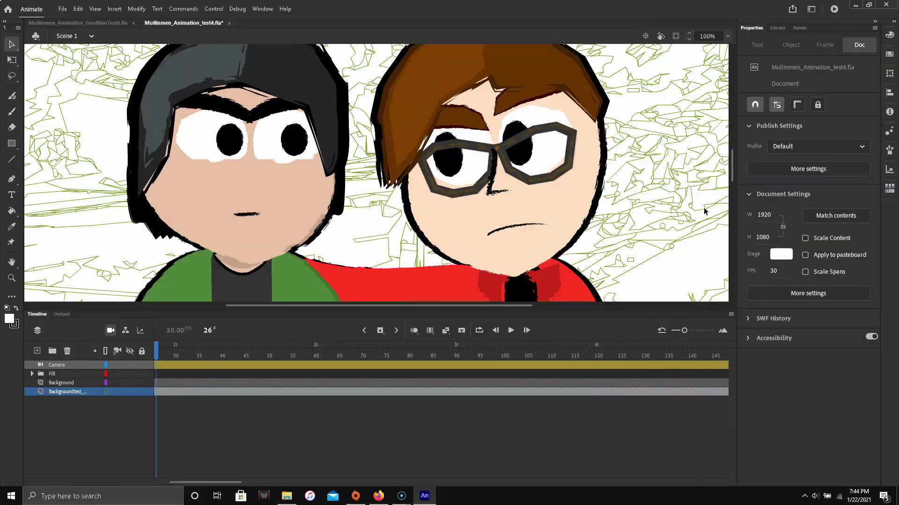
Examine the traced background's outline paths around the characters, in the trees and along the ground at several magnifications.
key(ctrl+=)
key(ctrl+=)
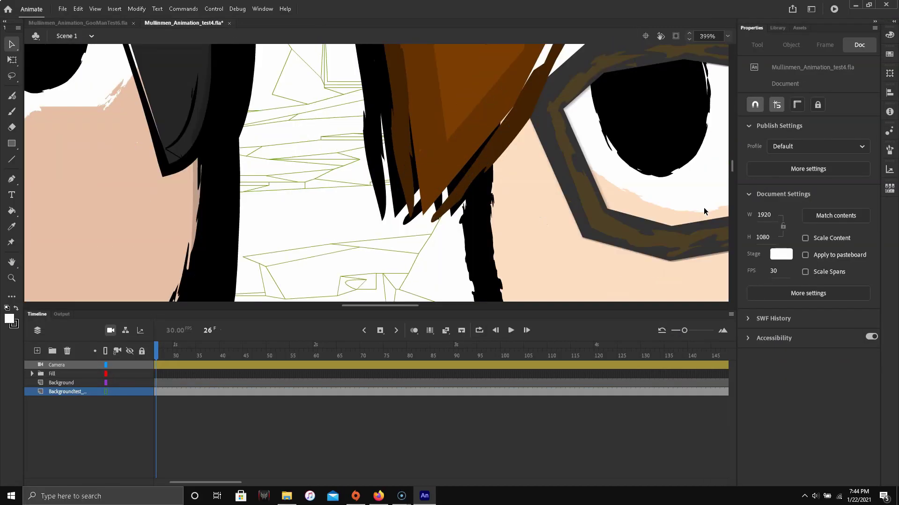
key(ctrl+=)
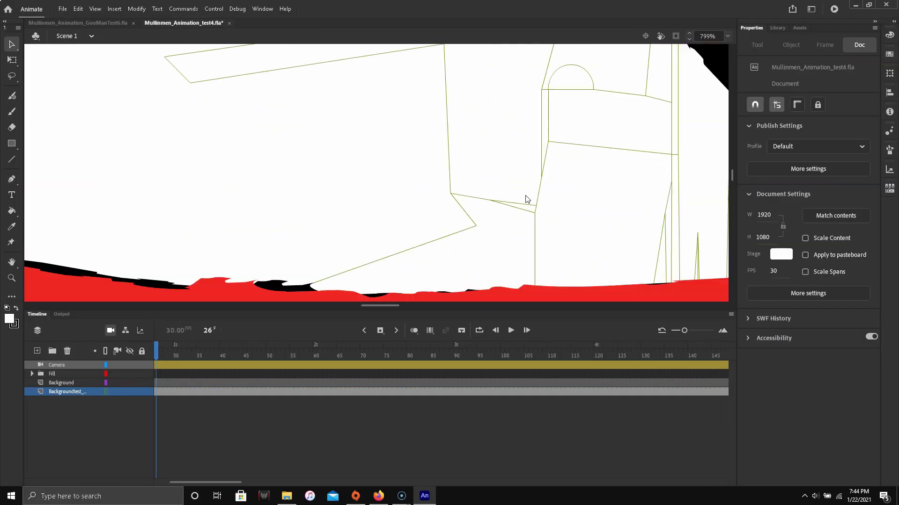
key(ctrl+1)
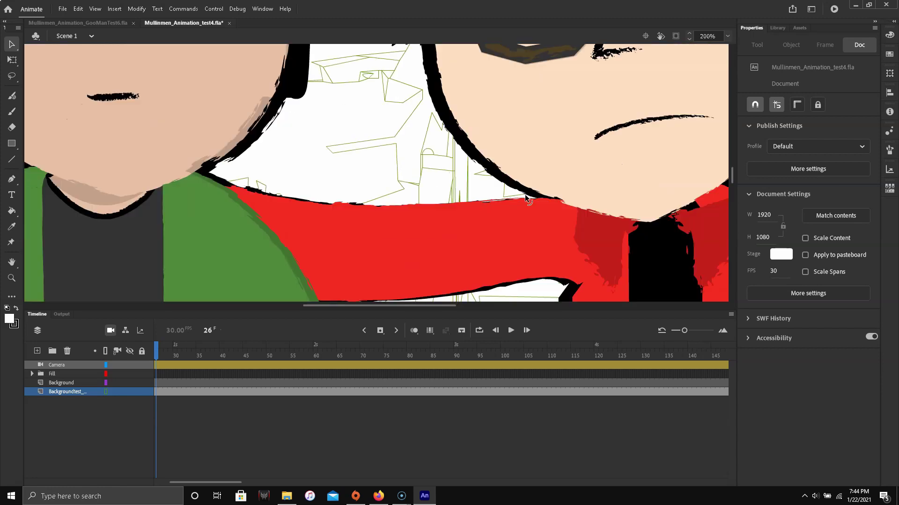
scroll(525, 197, down, 5)
scroll(525, 197, up, 3)
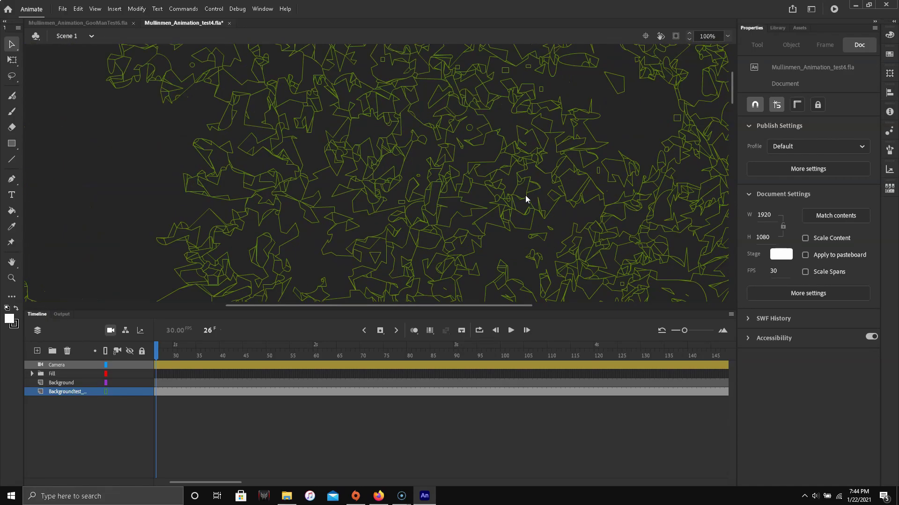
key(ctrl+minus)
key(ctrl+minus)
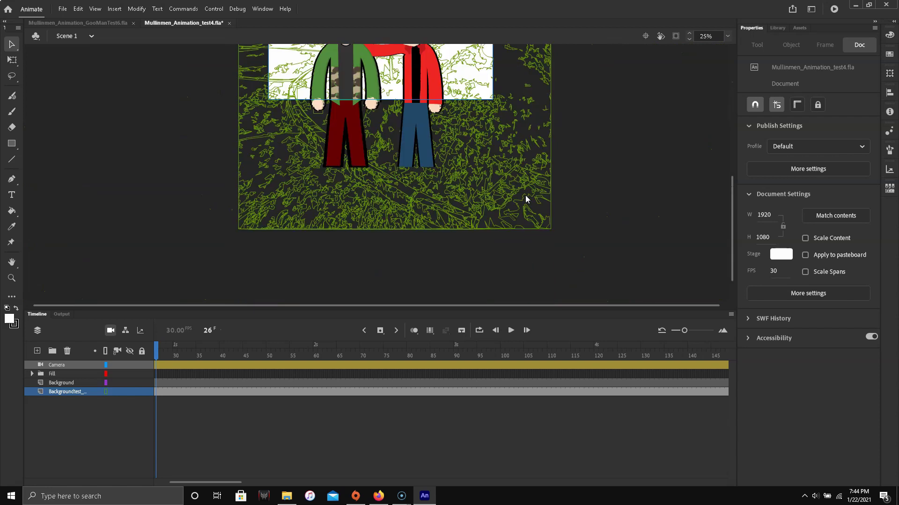
scroll(526, 198, up, 3)
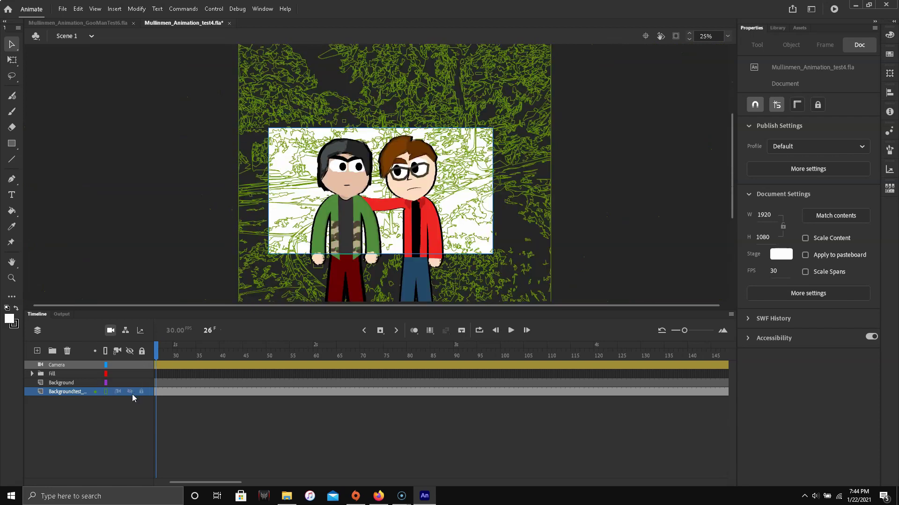
Turn off the outline display of the Backgroundtest layer and inspect the filled vector background around the characters at several magnifications.
click(106, 392)
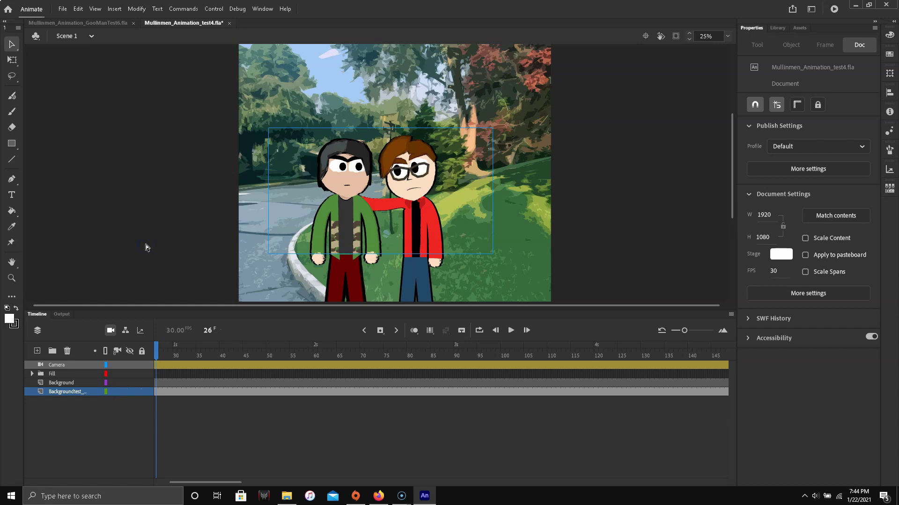
key(p)
key(ctrl+1)
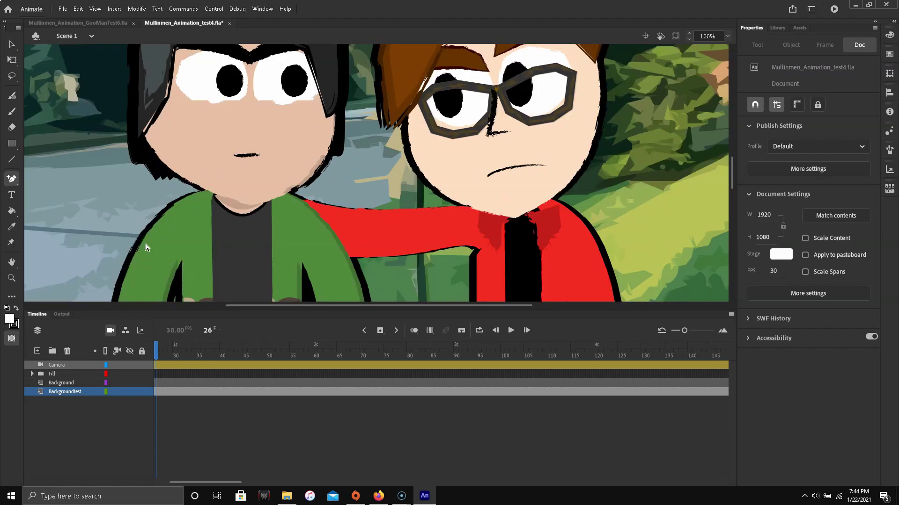
key(ctrl+equal)
key(ctrl+equal)
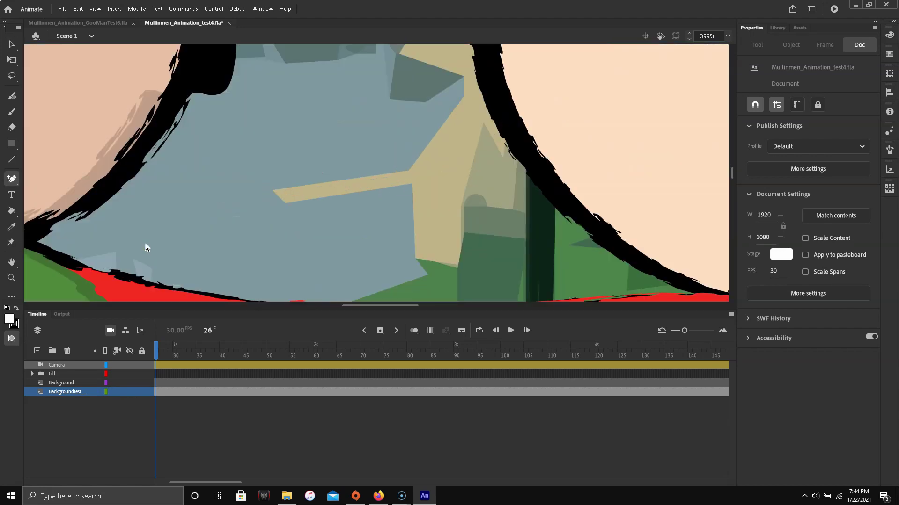
key(ctrl+1)
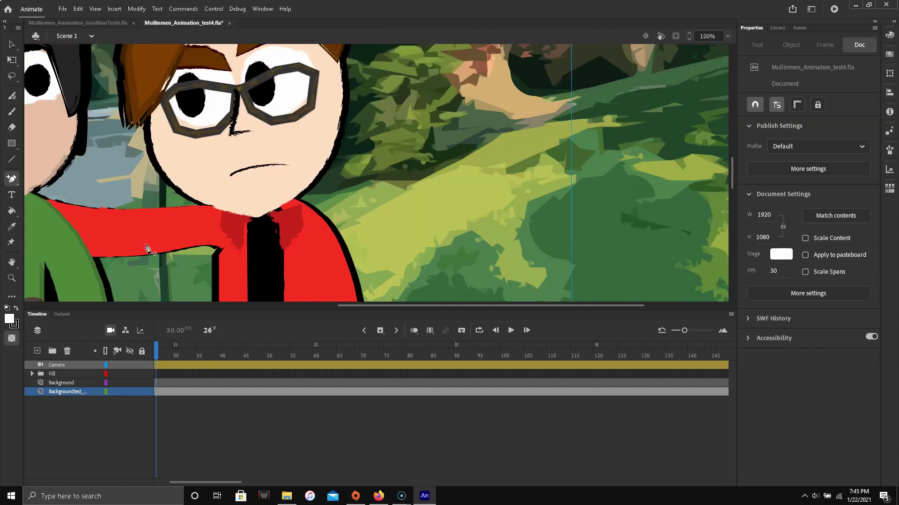
key(ctrl+equal)
key(ctrl+equal)
key(ctrl+minus)
key(ctrl+minus)
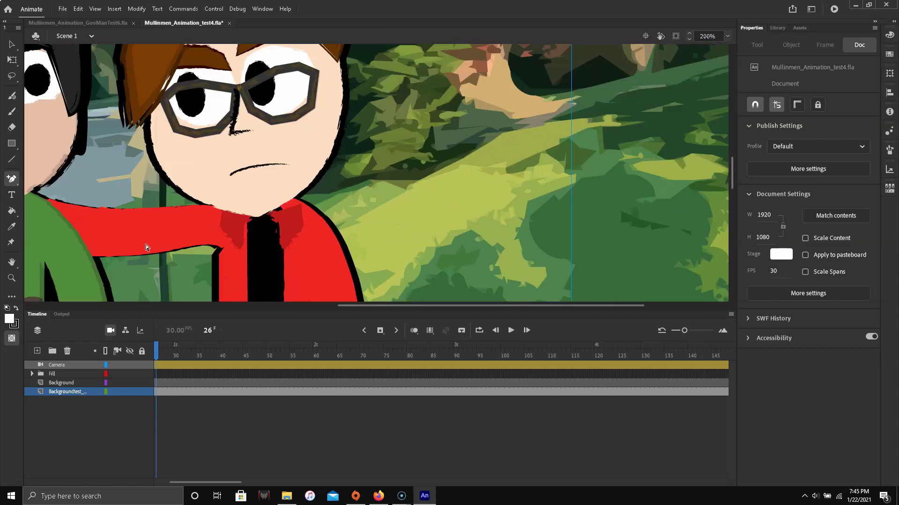
key(ctrl+minus)
key(ctrl+minus)
Save the animation document and run a test of the current scene.
key(ctrl+s)
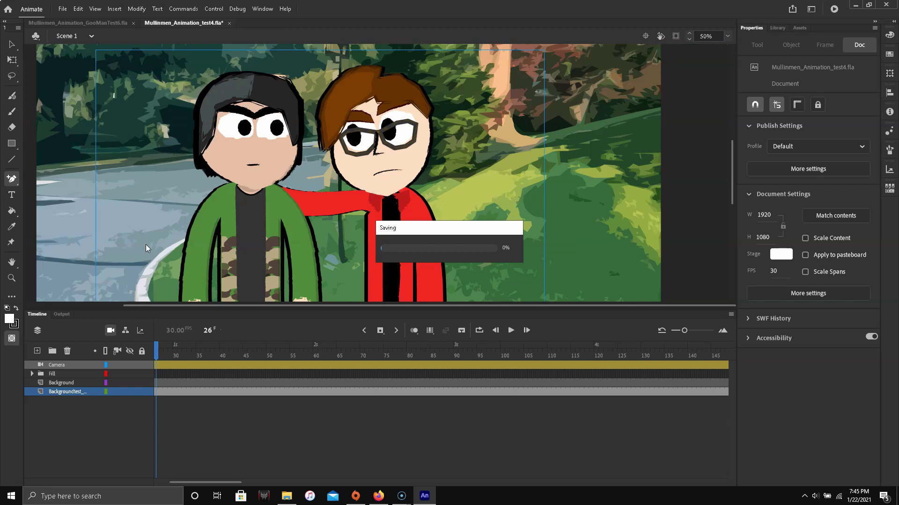
click(224, 6)
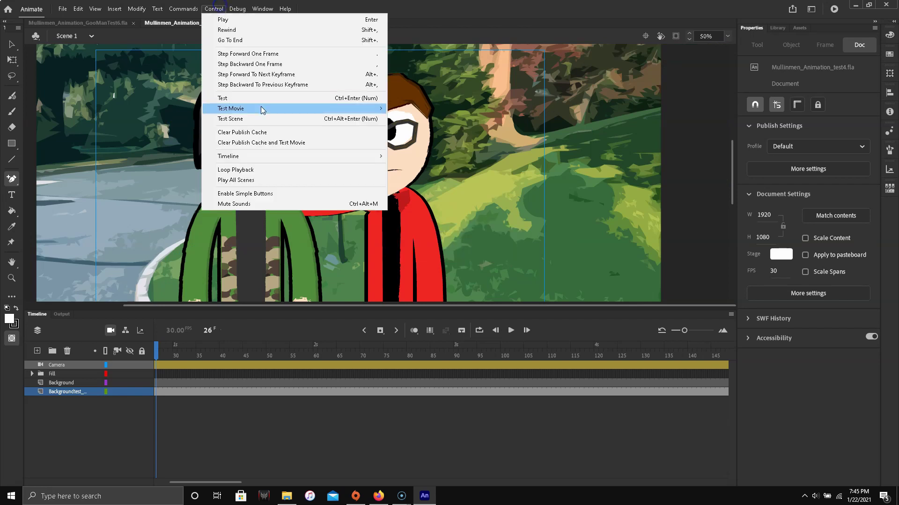
click(264, 120)
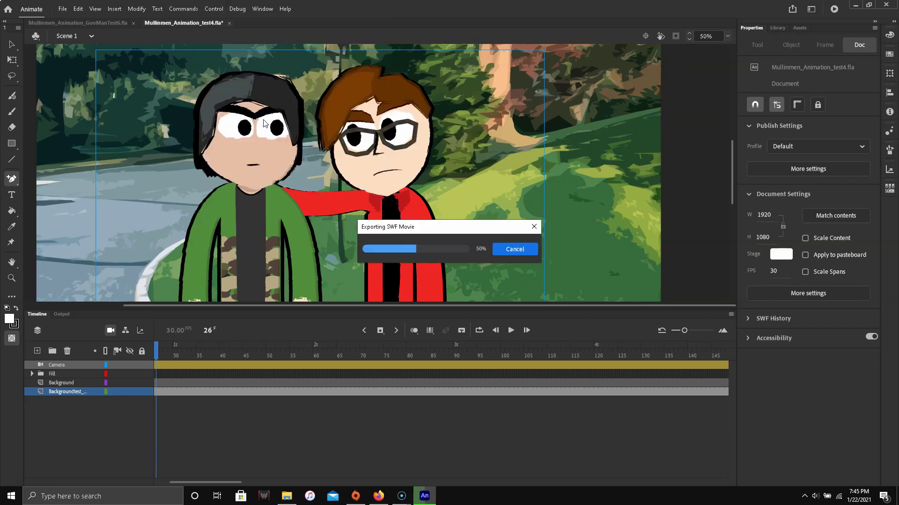